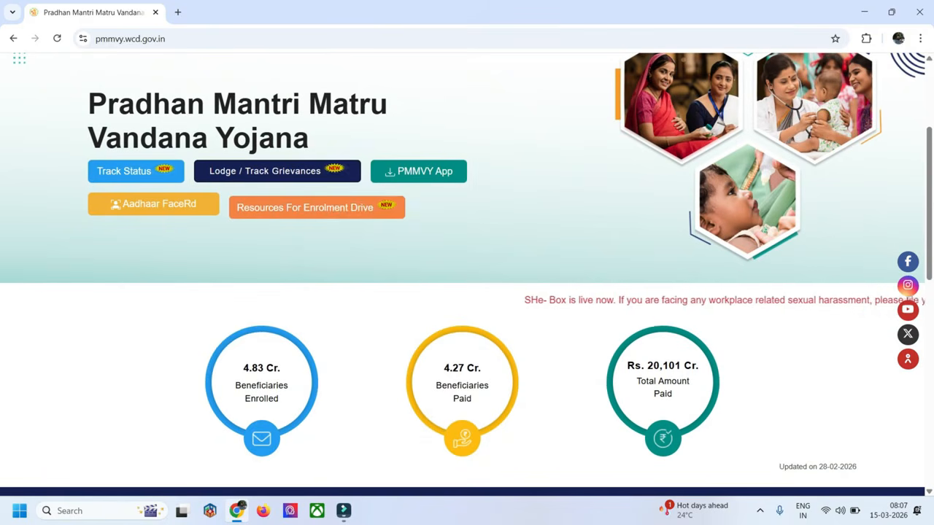
Step: Scroll down through the PMMVY home page and back up to the top
{"action": "scroll", "coordinate": [467, 274], "scroll_direction": "down", "scroll_amount": 8}
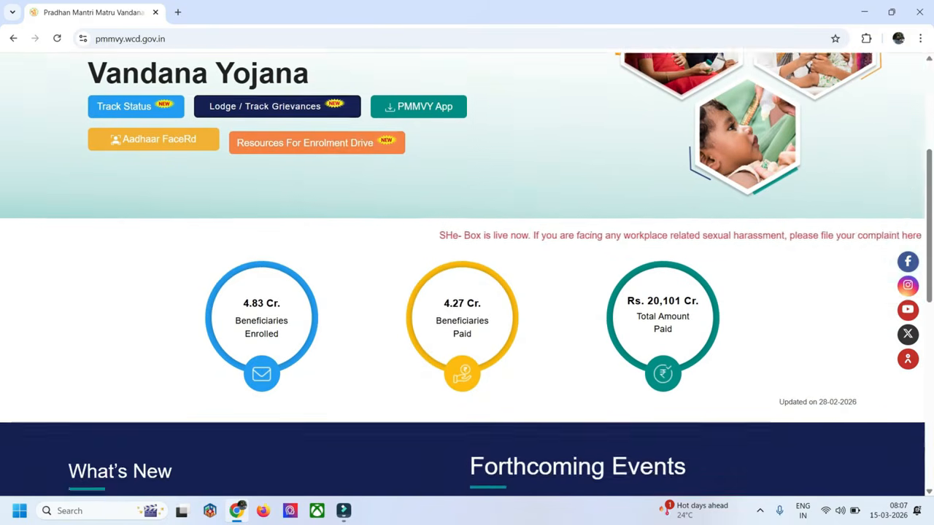
{"action": "scroll", "coordinate": [467, 275], "scroll_direction": "down", "scroll_amount": 1}
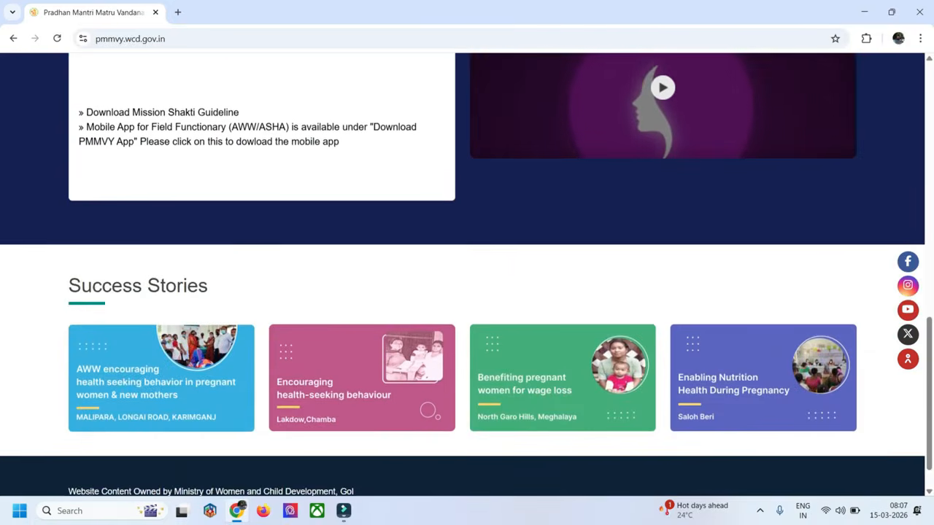
{"action": "scroll", "coordinate": [467, 274], "scroll_direction": "up", "scroll_amount": 10}
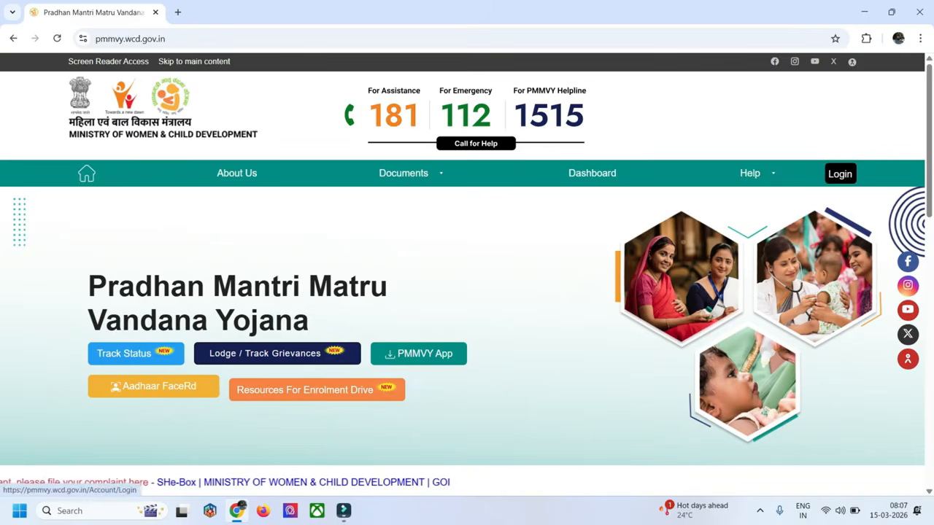
Step: Log in to the portal with the one-time code sent to the registered mobile
{"action": "left_click", "coordinate": [840, 173]}
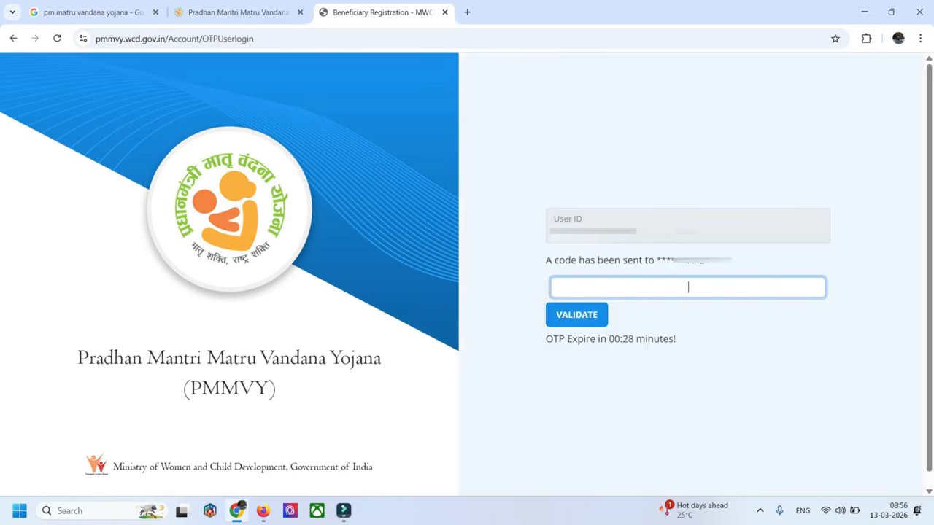
{"action": "key", "text": "Return"}
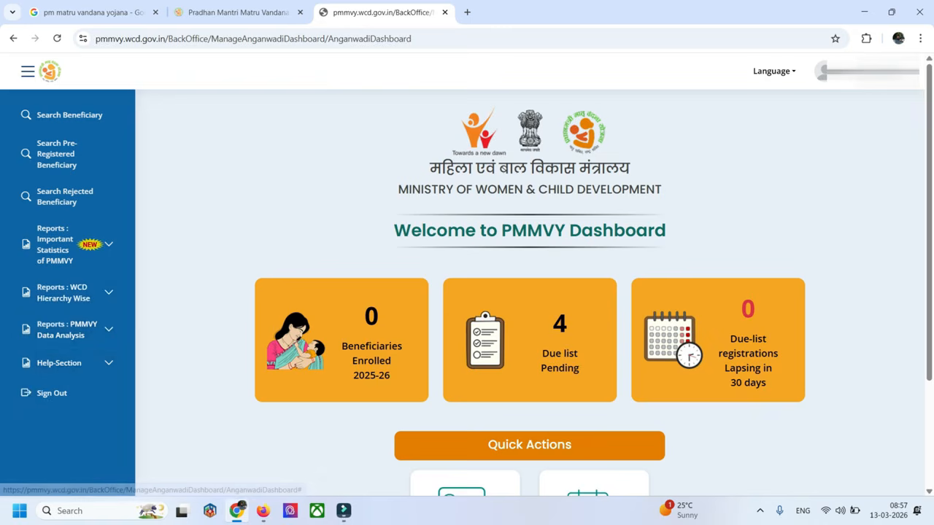
Step: Scroll the dashboard and start a New Registration from Quick Actions
{"action": "scroll", "coordinate": [529, 291], "scroll_direction": "down", "scroll_amount": 2}
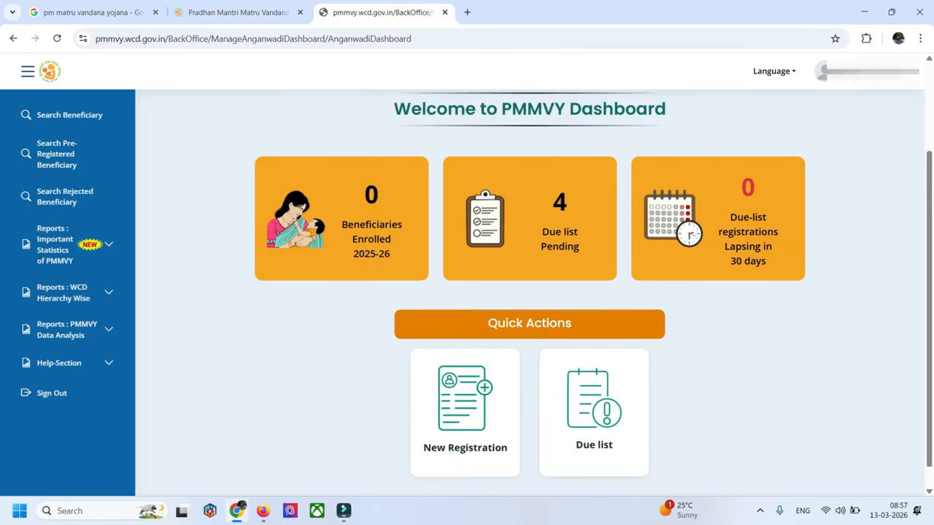
{"action": "scroll", "coordinate": [593, 288], "scroll_direction": "down", "scroll_amount": 1}
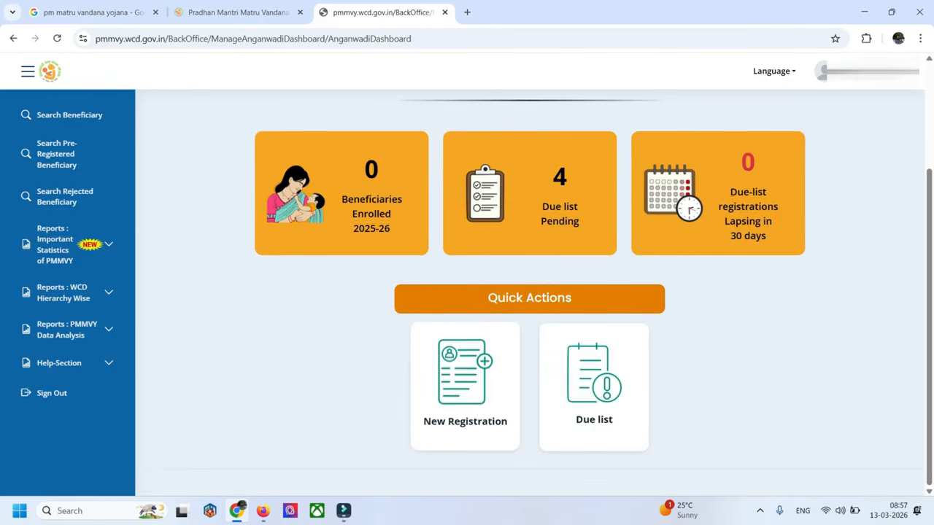
{"action": "left_click", "coordinate": [465, 385]}
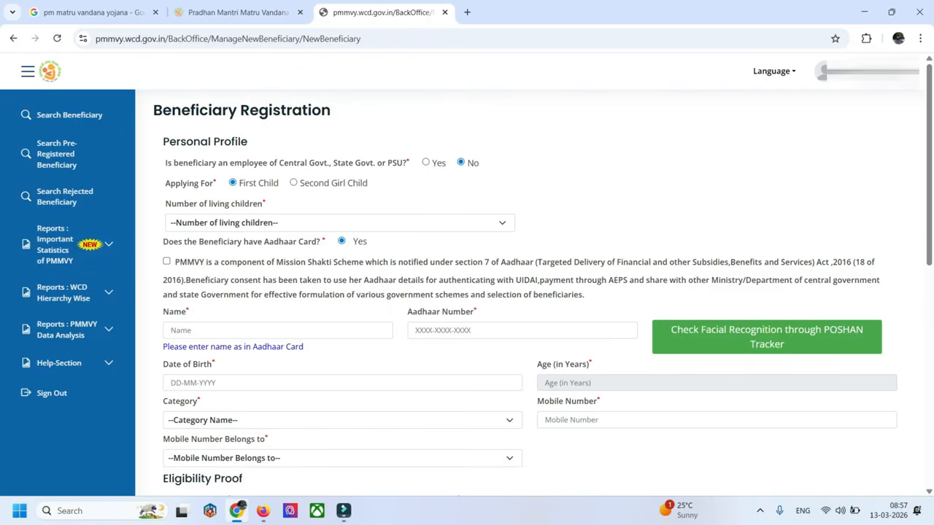
Step: Set number of living children to 1 and tick the Aadhaar consent box
{"action": "left_click", "coordinate": [339, 223]}
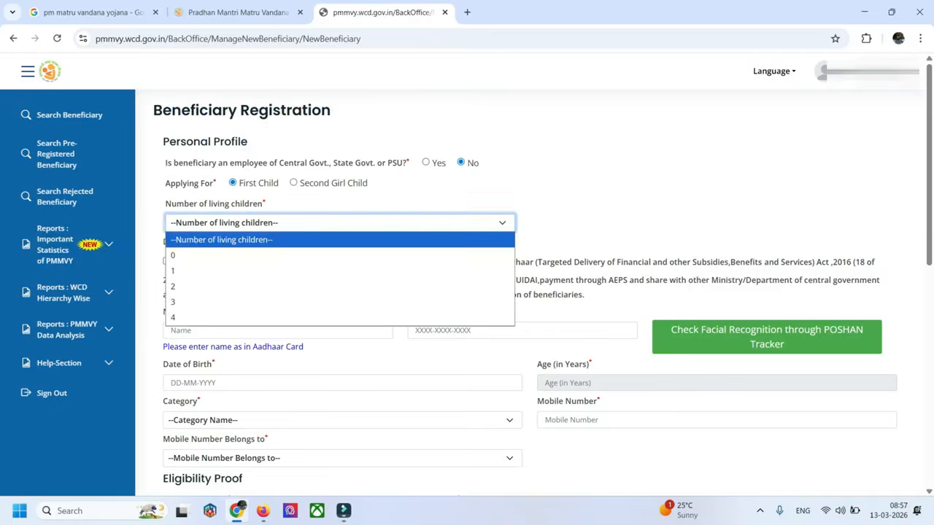
{"action": "key", "text": "Return"}
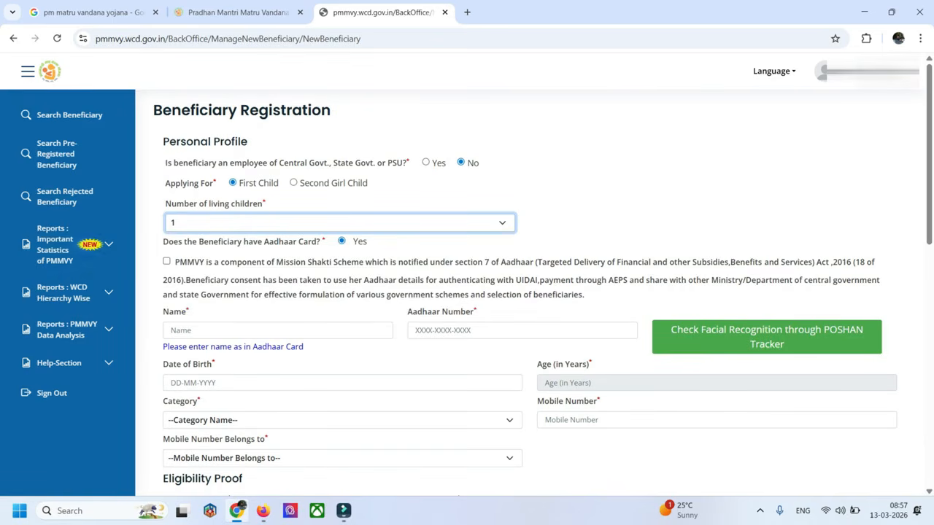
{"action": "left_click", "coordinate": [166, 262]}
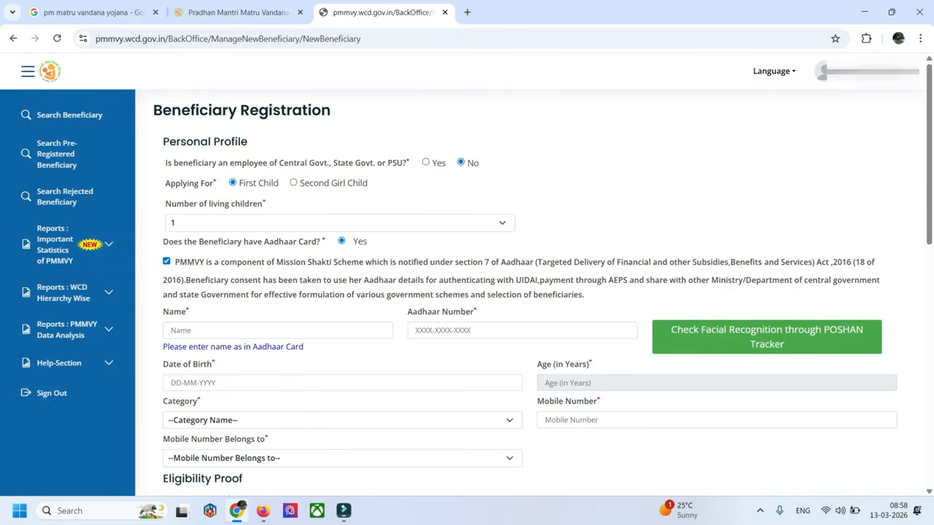
Step: Check the Category and Mobile Number options without changing them, then scroll down
{"action": "left_click", "coordinate": [343, 420]}
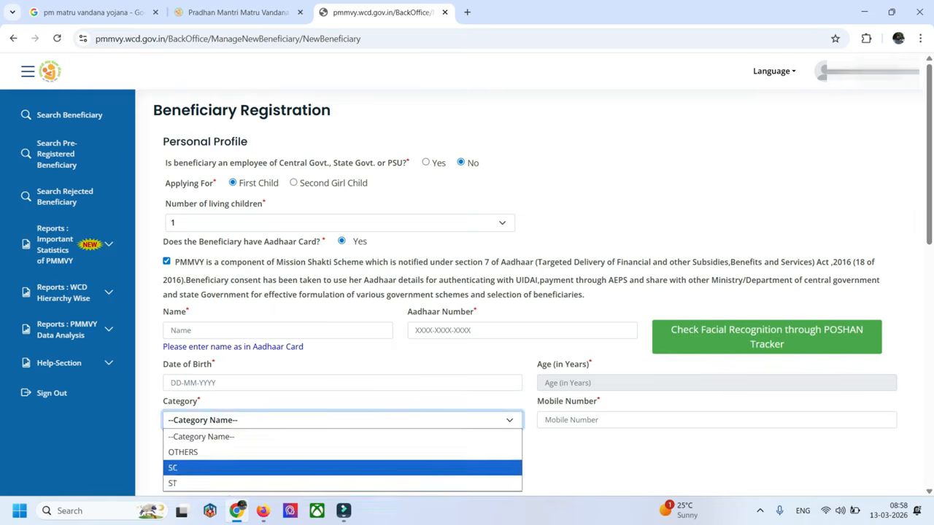
{"action": "left_click", "coordinate": [583, 454]}
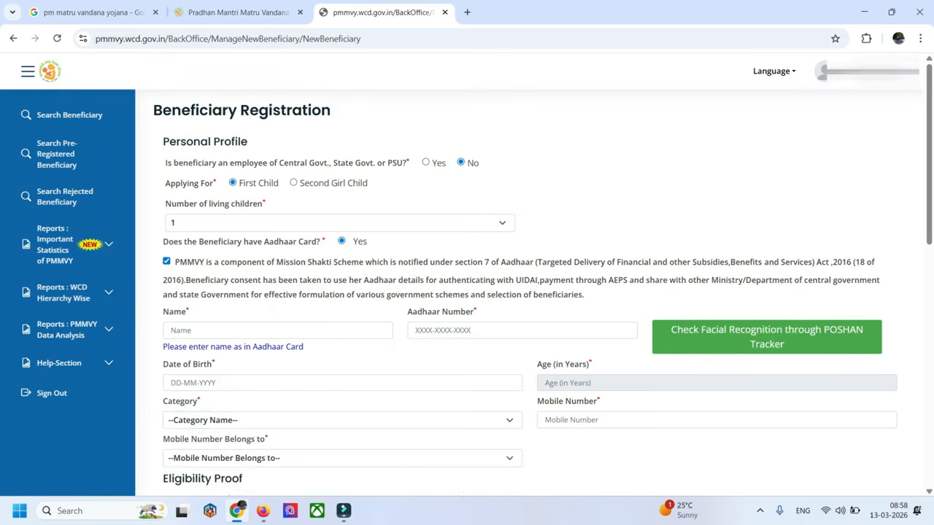
{"action": "left_click", "coordinate": [342, 458]}
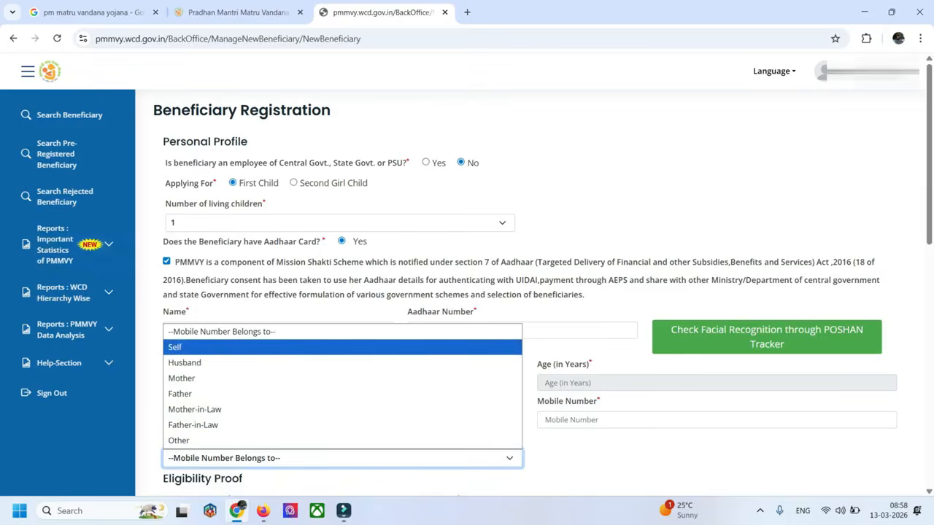
{"action": "left_click", "coordinate": [584, 454]}
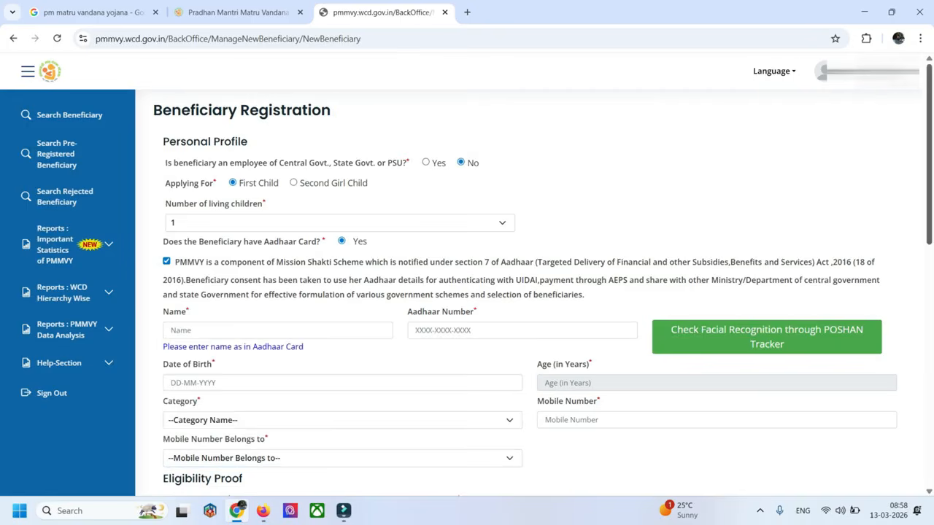
{"action": "scroll", "coordinate": [533, 292], "scroll_direction": "down", "scroll_amount": 5}
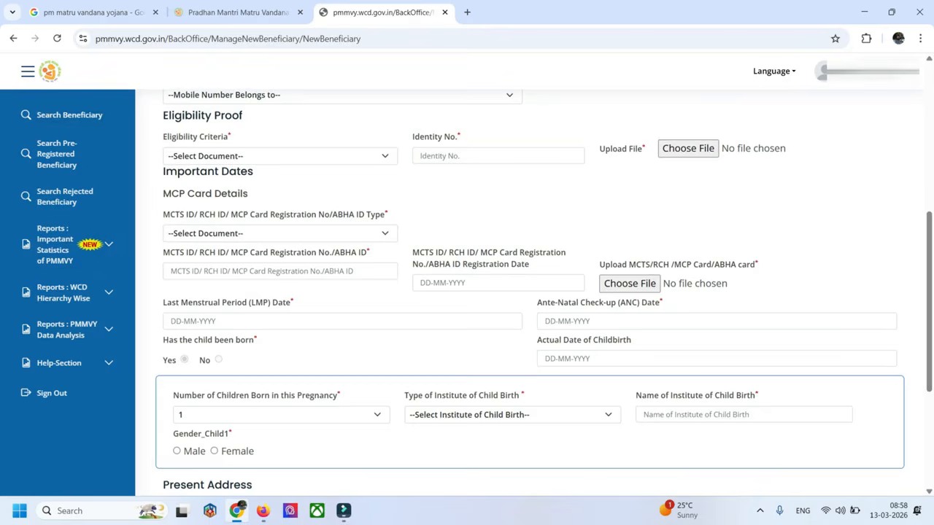
Step: Choose Women holding E-shram card as the eligibility criterion
{"action": "left_click", "coordinate": [280, 156]}
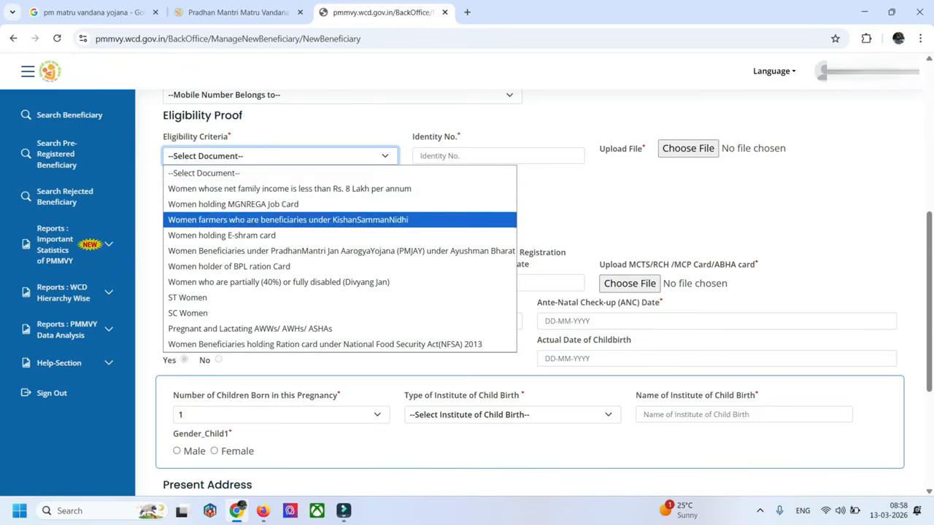
{"action": "key", "text": "Down"}
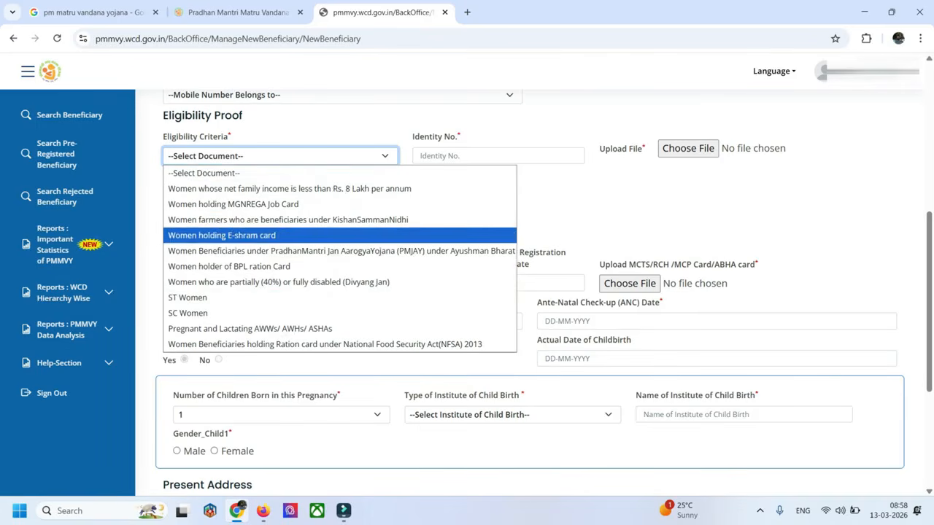
{"action": "key", "text": "Return"}
Step: Go to Identity No., check the MCP document types unchanged, and open the LMP Date calendar
{"action": "left_click", "coordinate": [498, 155]}
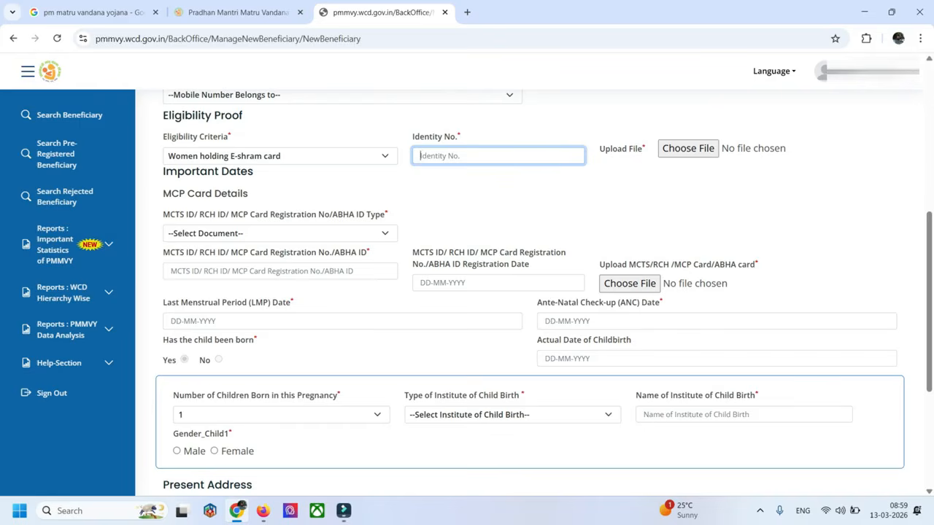
{"action": "left_click", "coordinate": [280, 233]}
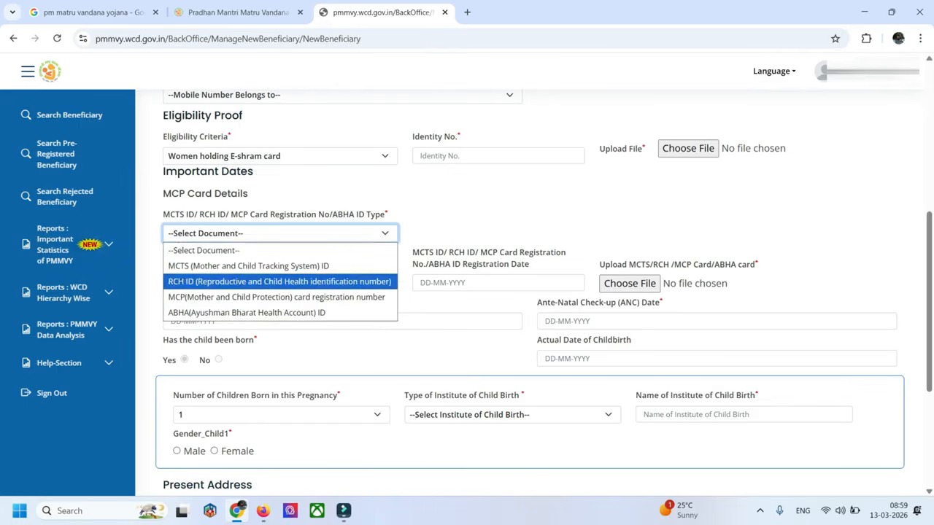
{"action": "left_click", "coordinate": [482, 211]}
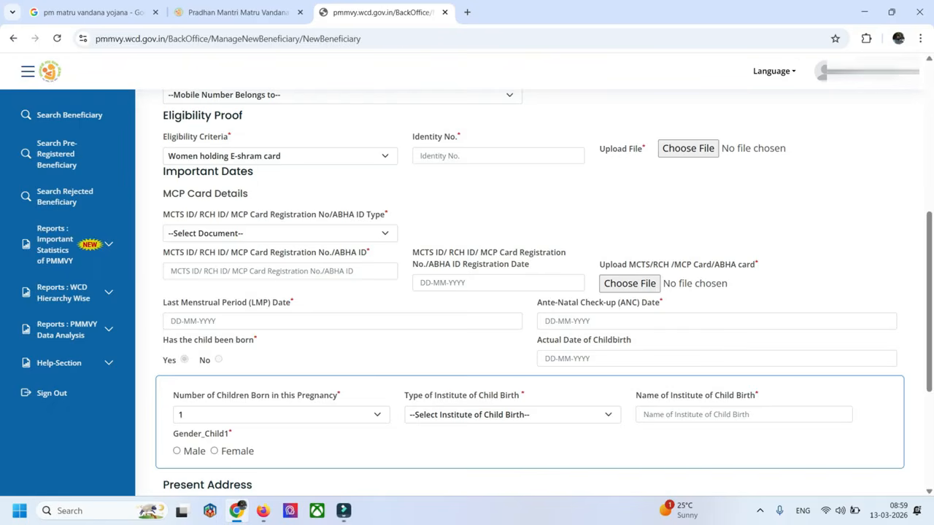
{"action": "left_click", "coordinate": [342, 321]}
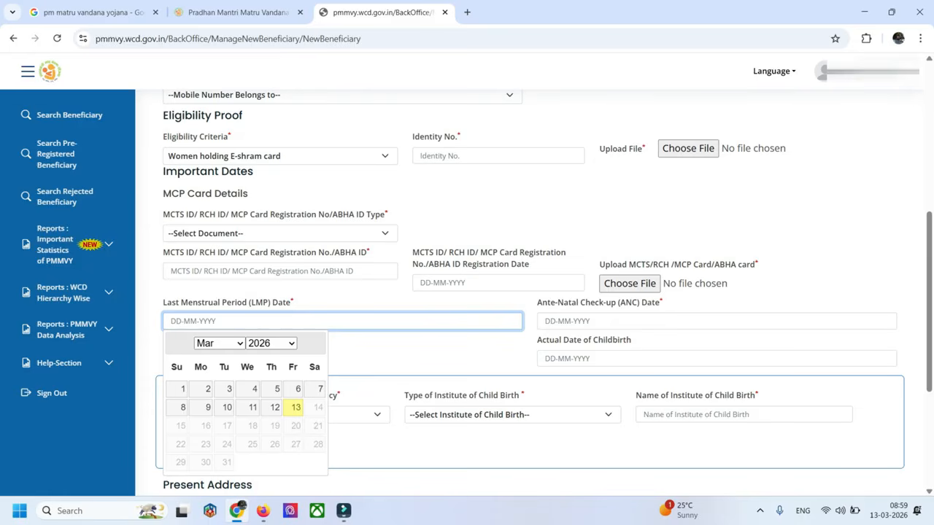
Step: Leave the LMP and childbirth dates, keep 1 child born, and check the birth institute list
{"action": "left_click", "coordinate": [430, 350]}
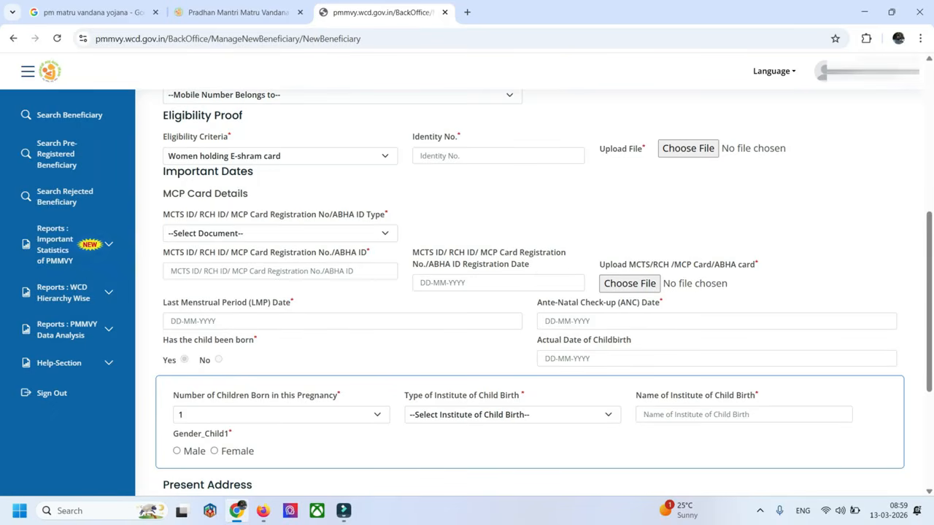
{"action": "left_click", "coordinate": [716, 359]}
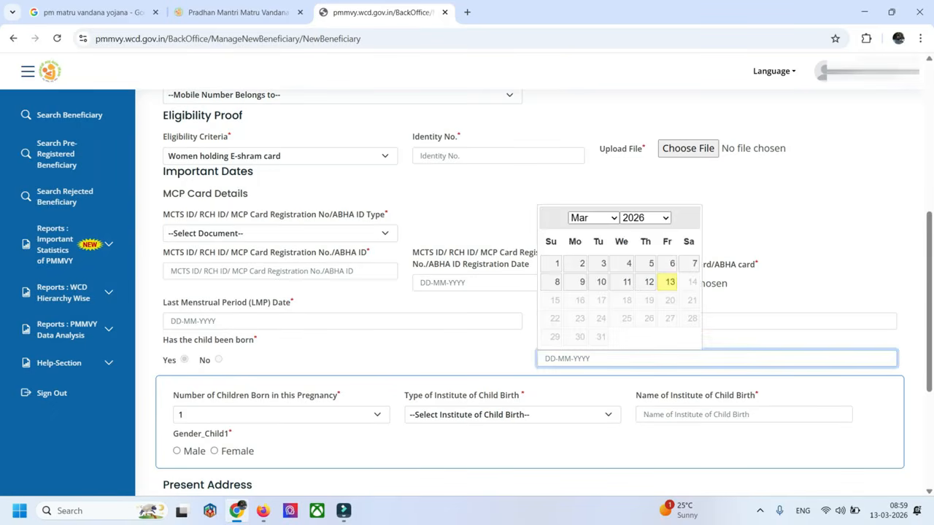
{"action": "left_click", "coordinate": [795, 212]}
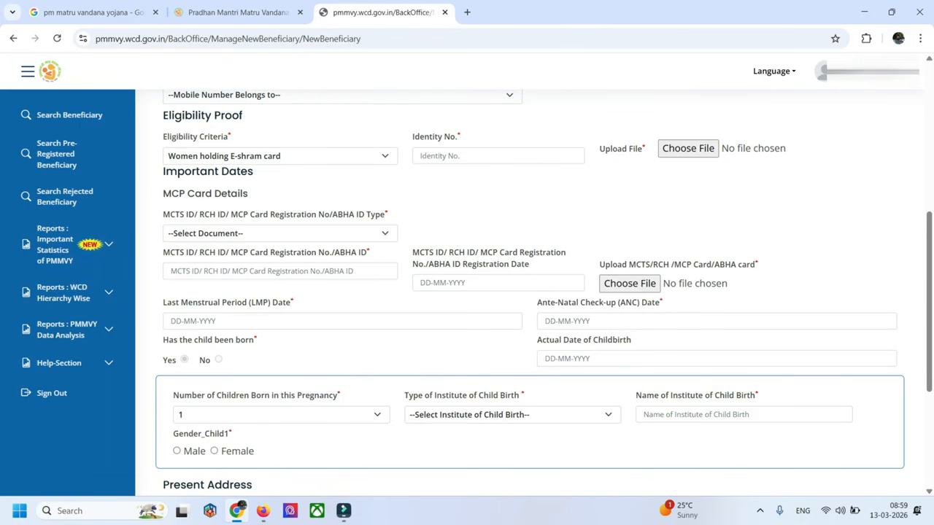
{"action": "left_click", "coordinate": [280, 414]}
{"action": "left_click", "coordinate": [281, 414]}
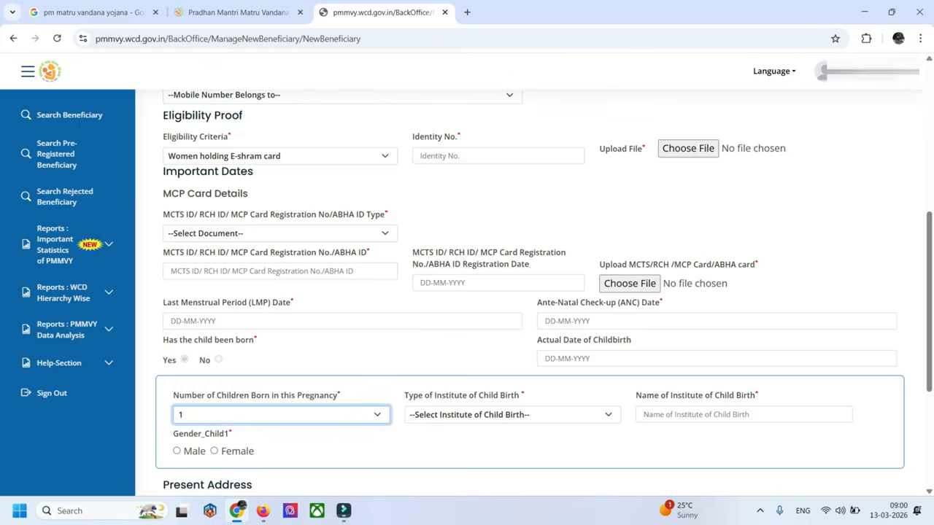
{"action": "left_click", "coordinate": [512, 414]}
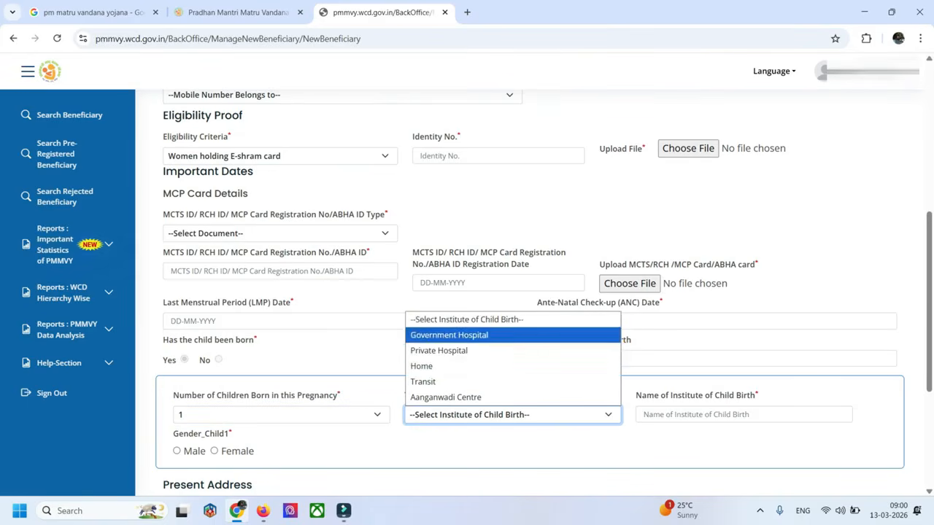
{"action": "left_click", "coordinate": [512, 446]}
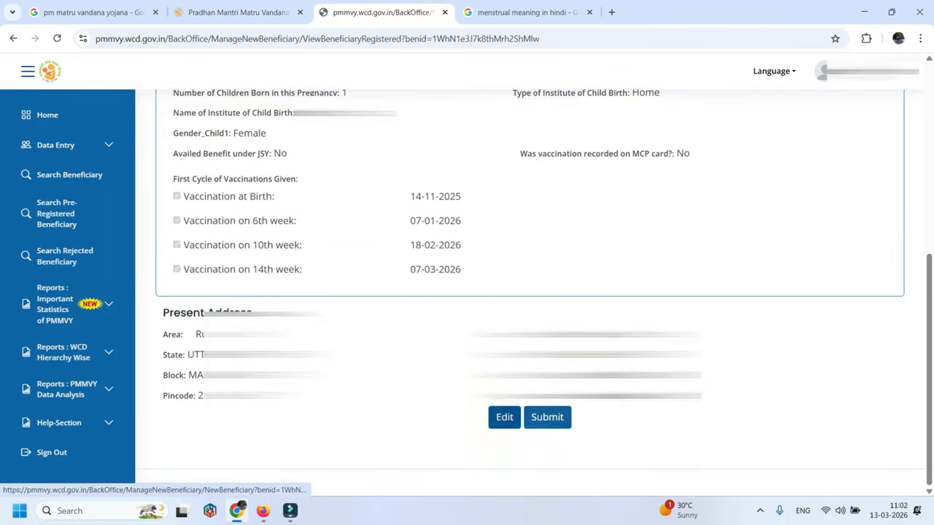
Step: Submit the registration, select the issued Beneficiary ID, and acknowledge the success message
{"action": "left_click", "coordinate": [548, 418]}
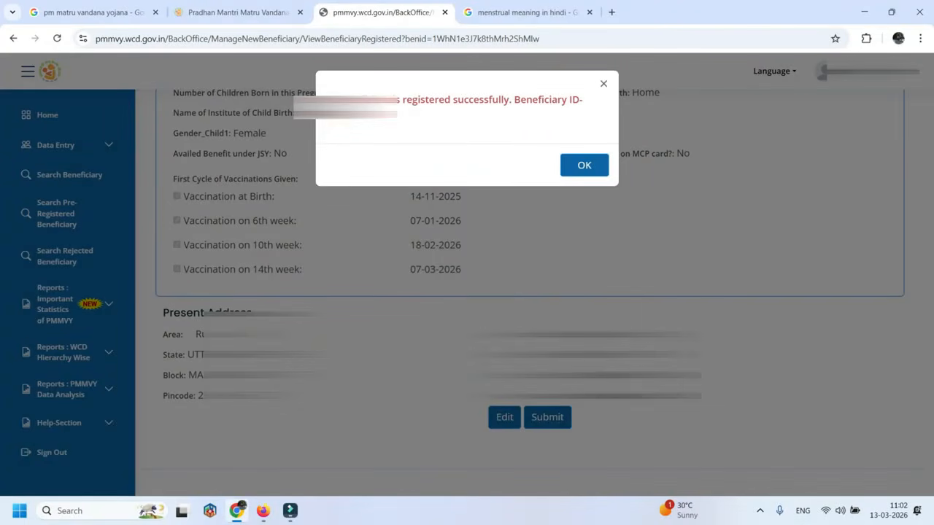
{"action": "left_click_drag", "start_coordinate": [388, 118], "coordinate": [337, 119]}
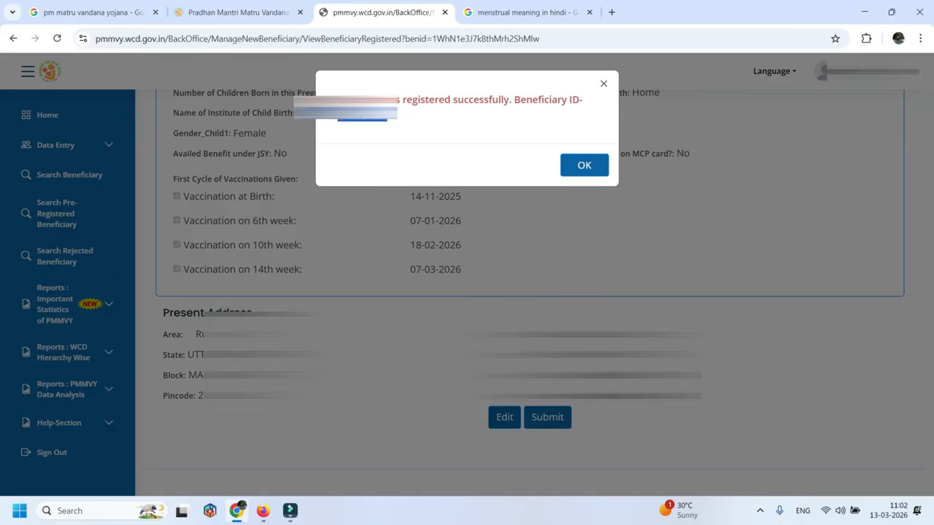
{"action": "left_click", "coordinate": [584, 164]}
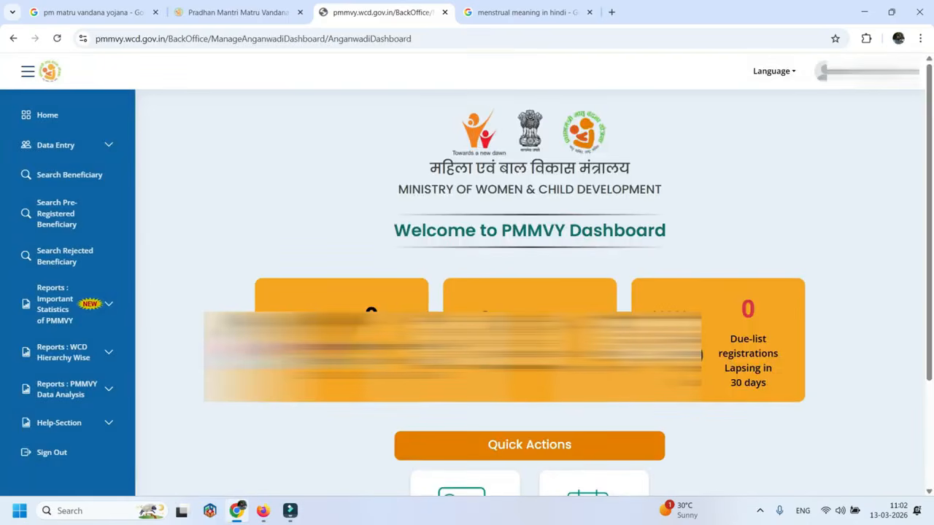